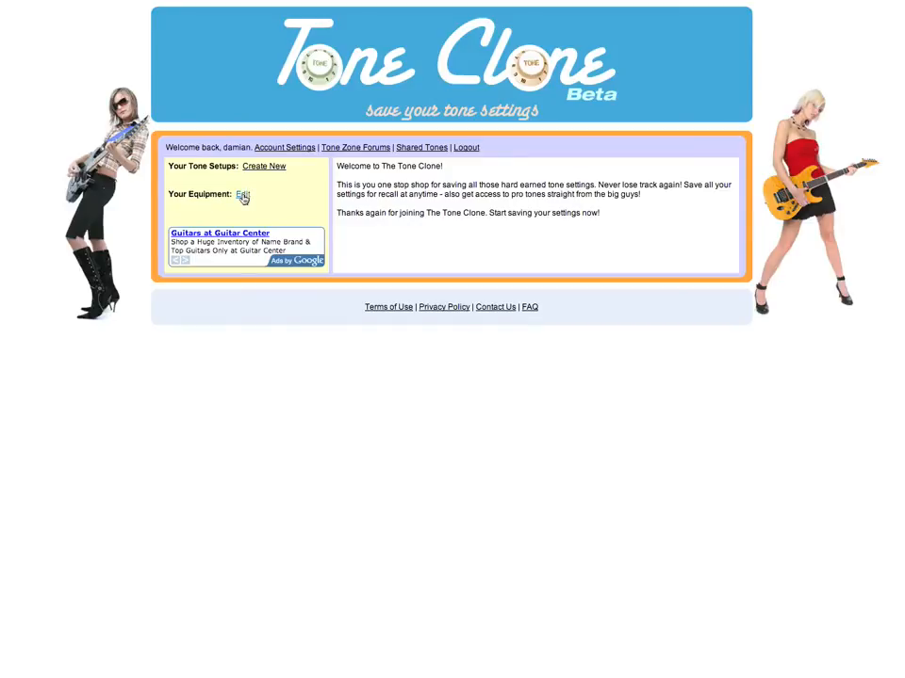
- Open the equipment list for editing and start a new guitar entry
left_click(242, 195)
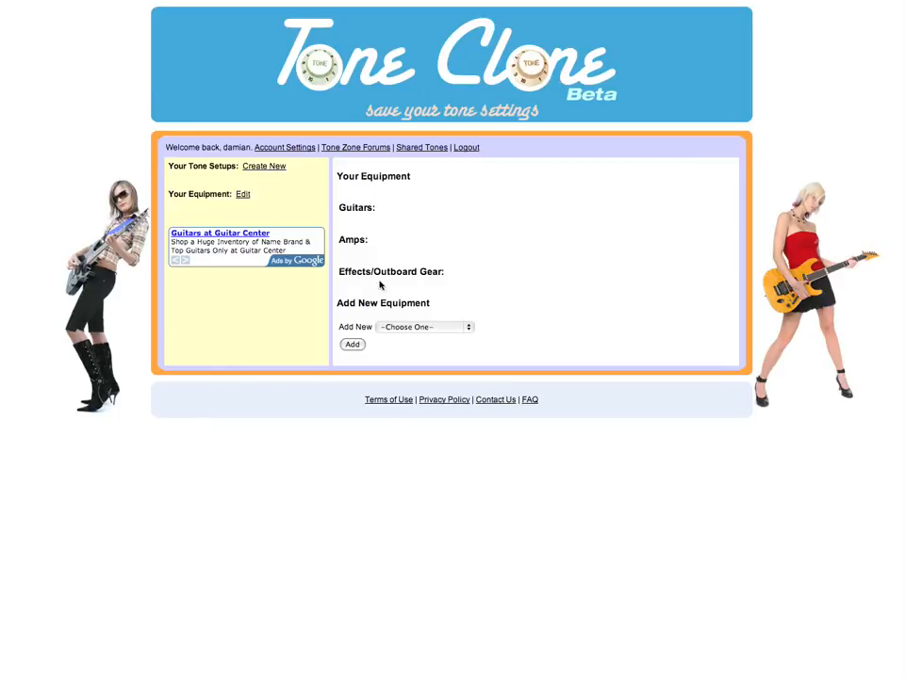
left_click_drag(337, 173, 390, 241)
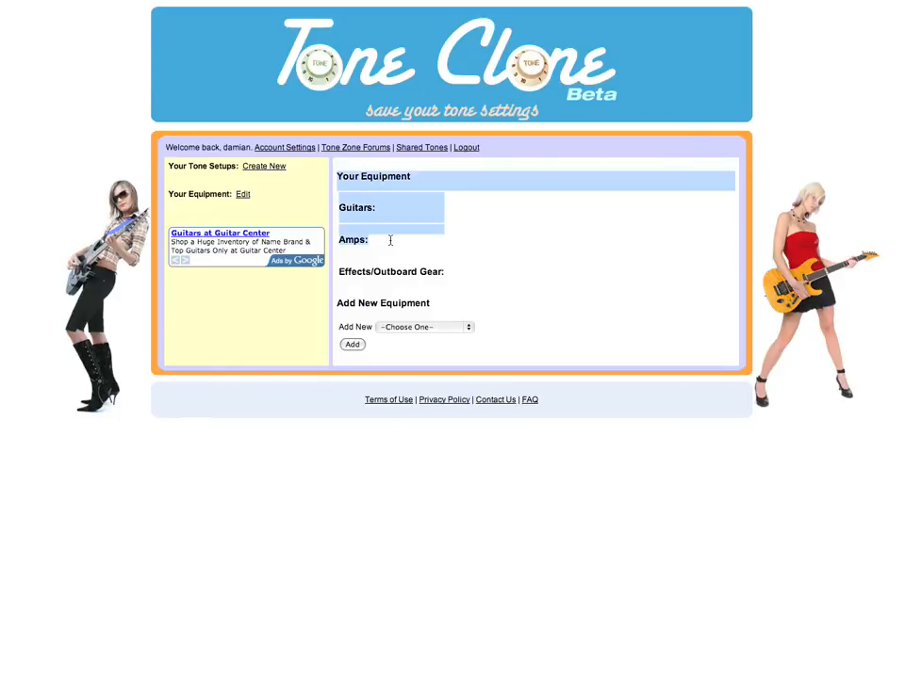
left_click(371, 260)
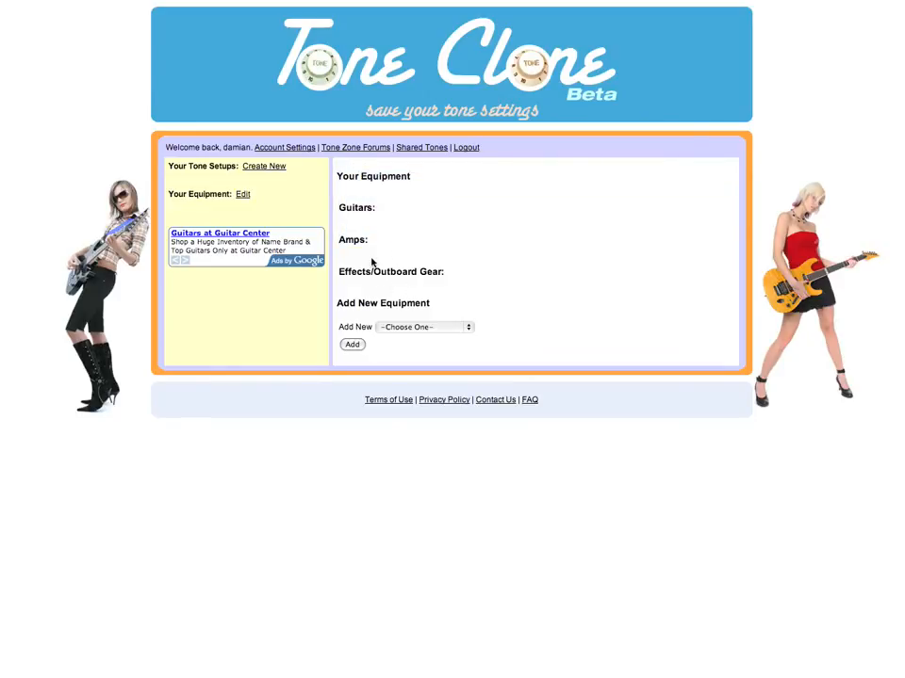
left_click(423, 328)
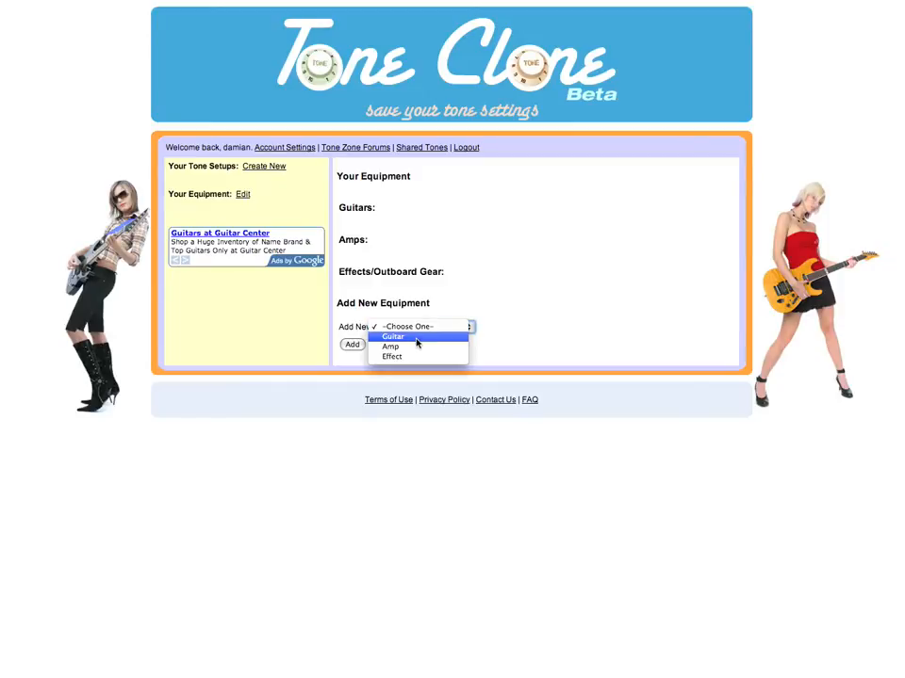
left_click(415, 340)
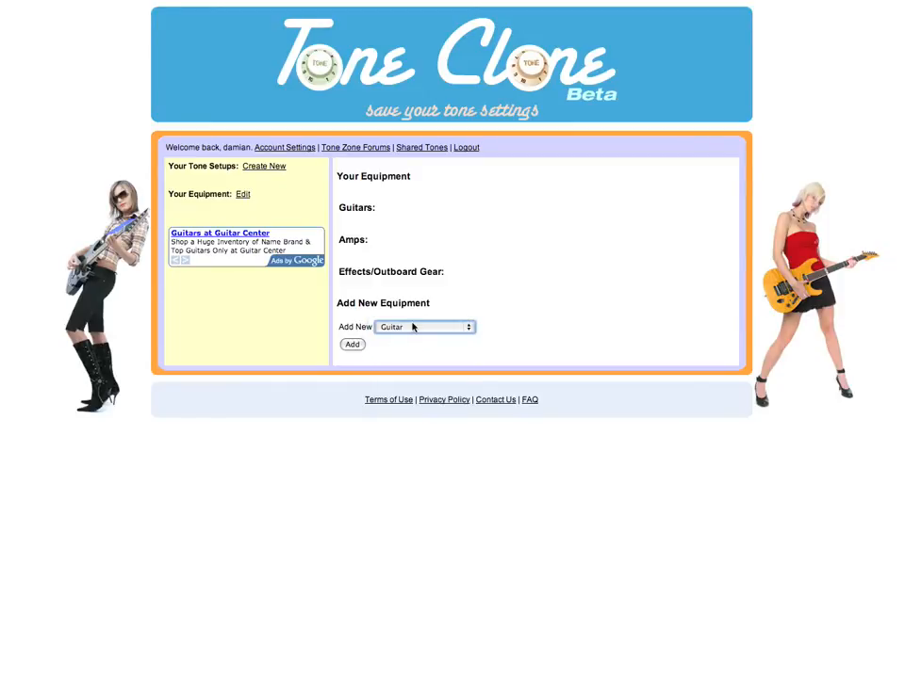
left_click(353, 349)
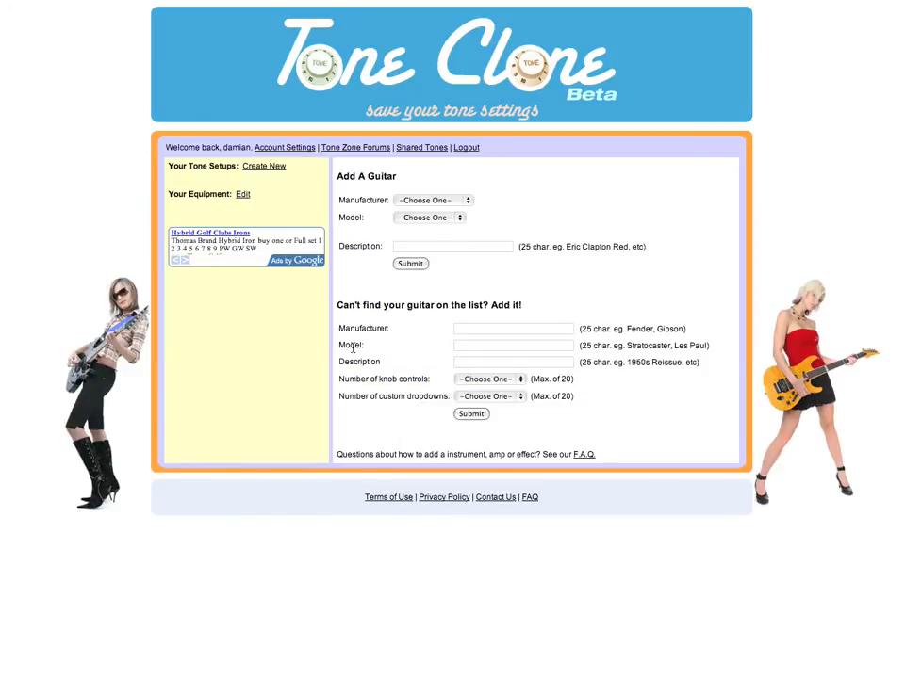
- Add the Fender Eric Clapton guitar to the equipment with the description "Red Strat"
left_click(440, 201)
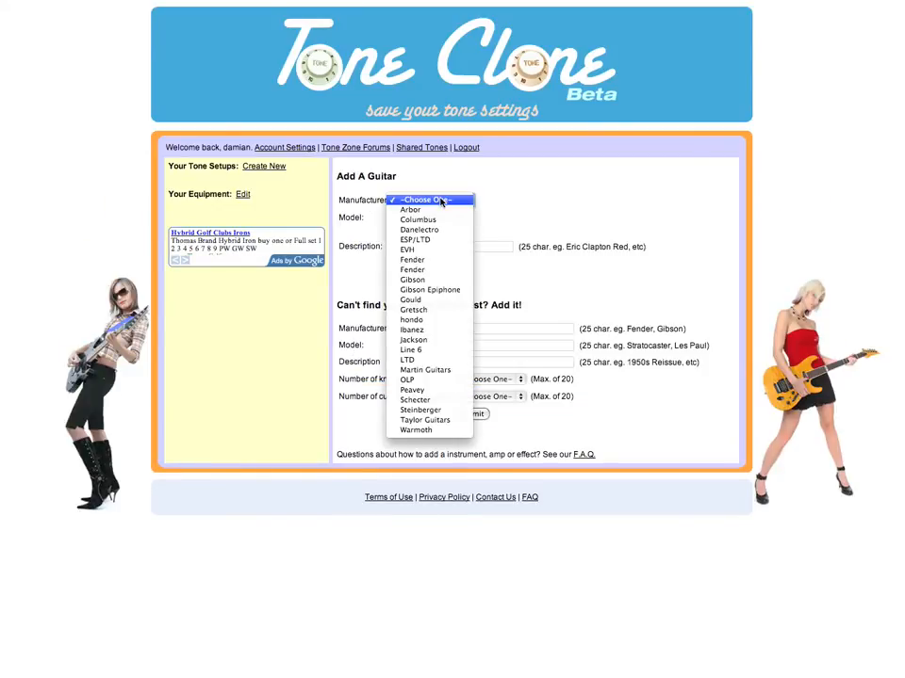
left_click(426, 259)
left_click(434, 231)
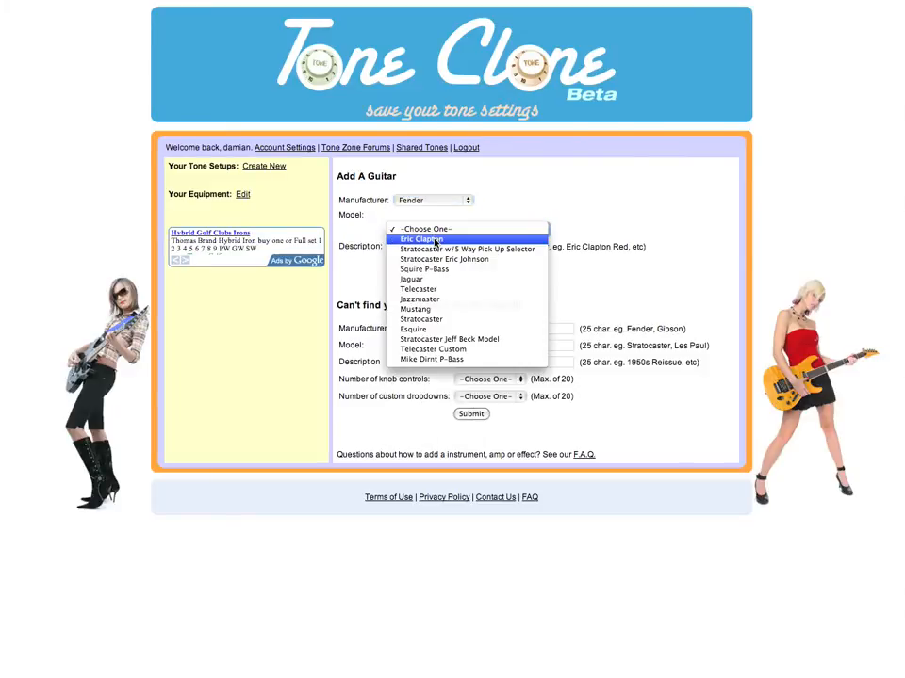
left_click(435, 241)
left_click(439, 248)
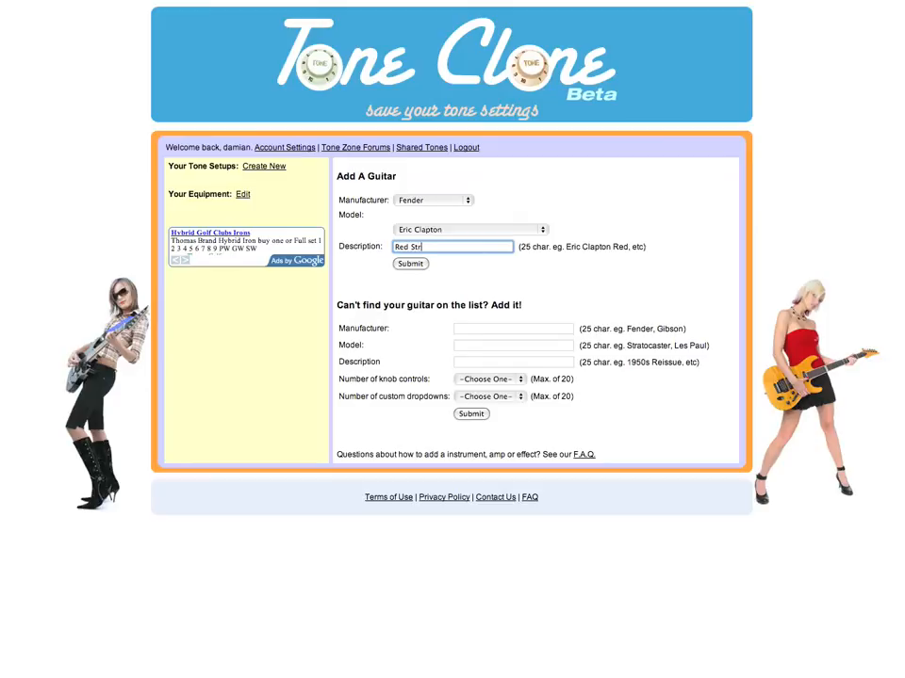
left_click(411, 265)
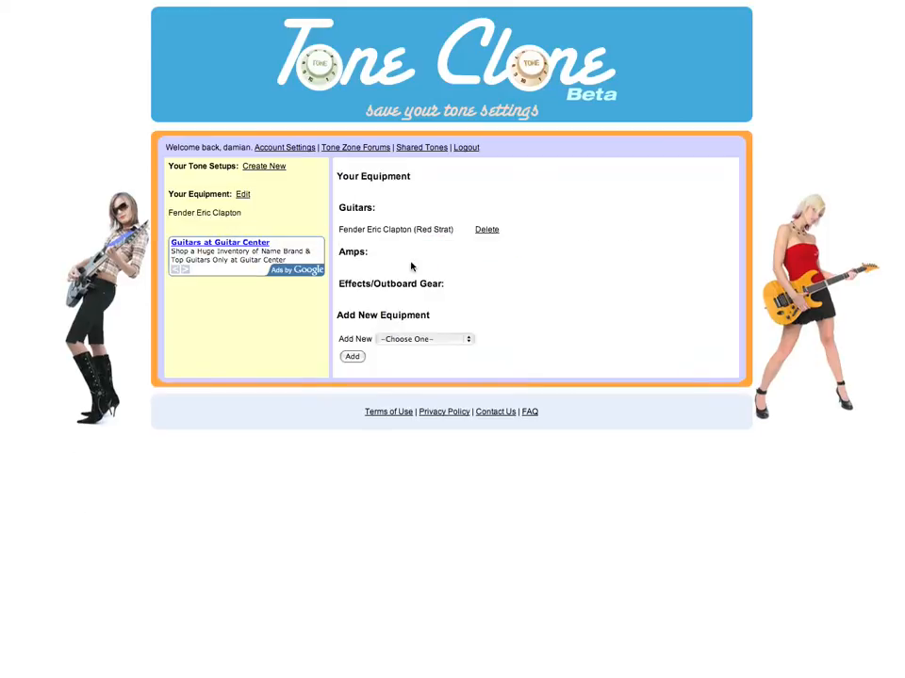
left_click_drag(339, 232, 456, 229)
left_click(451, 232)
- Add a Mesa Boogie Blue Angel amp to the equipment with the description "My Mesa"
left_click(462, 339)
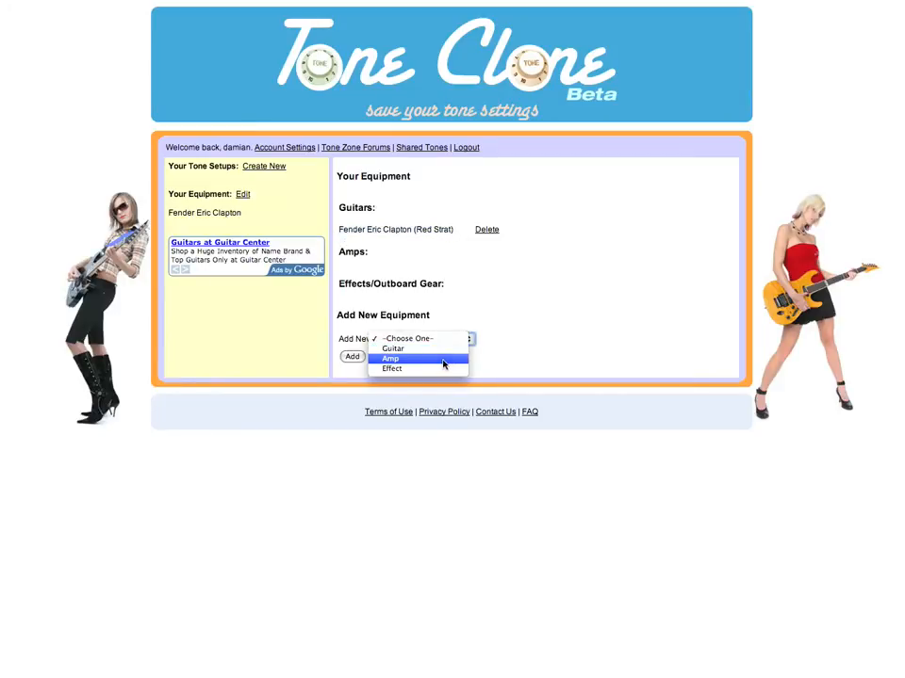
left_click(443, 364)
left_click(352, 357)
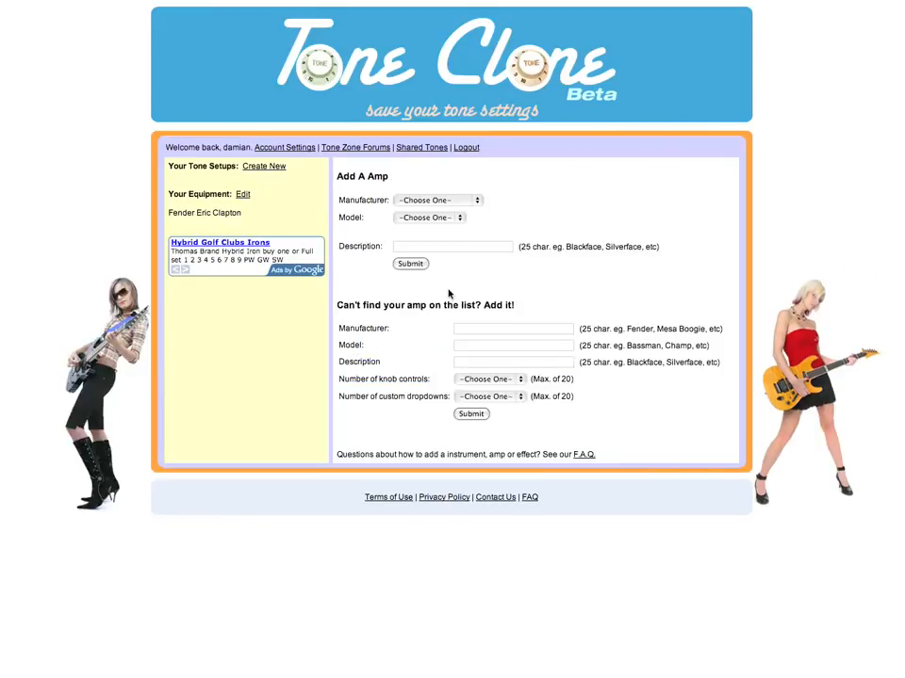
left_click(447, 200)
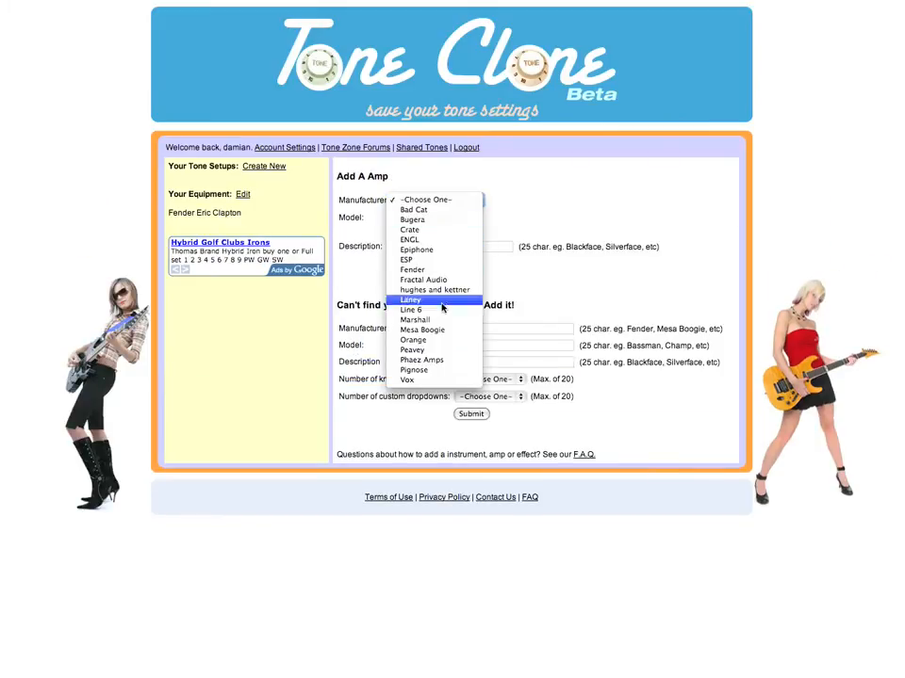
left_click(442, 330)
left_click(440, 230)
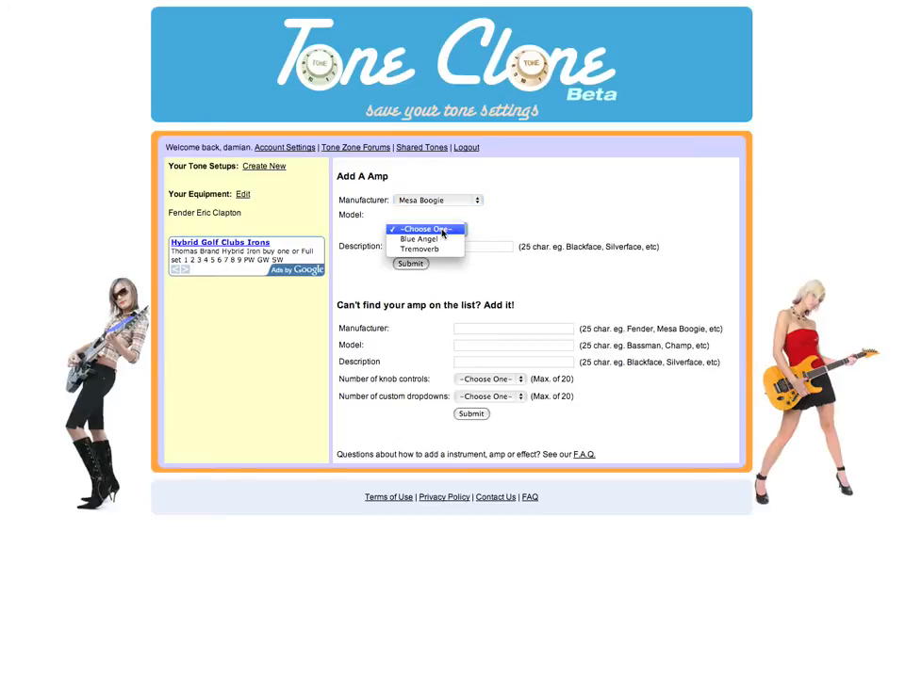
left_click(441, 241)
left_click(427, 247)
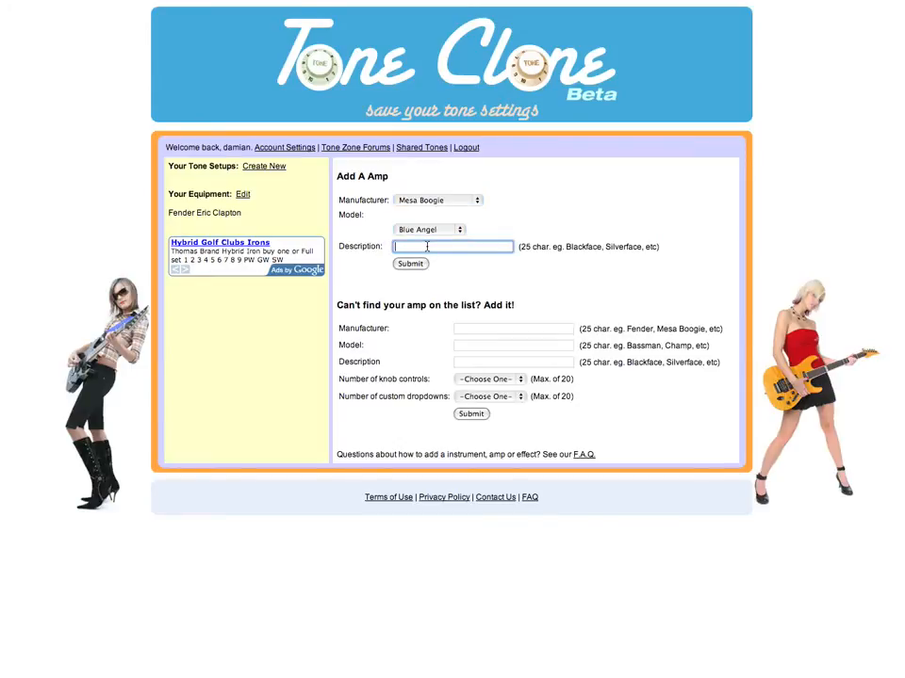
type("My Mesa")
left_click(413, 263)
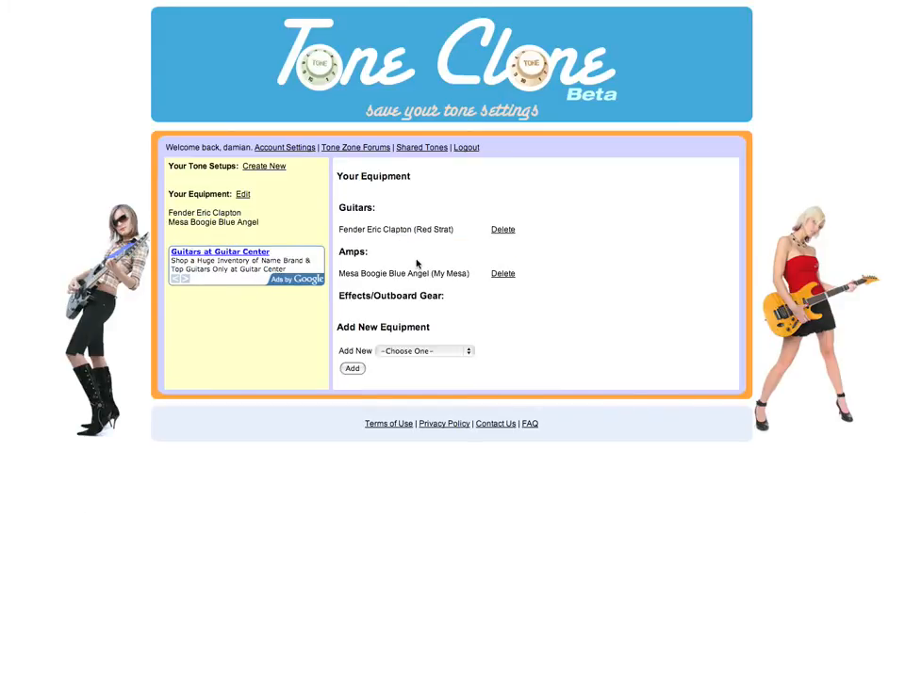
- Add a Boss DS-1 Distortion effect to the equipment with the description "Orange Distortion"
left_click(422, 352)
left_click(420, 380)
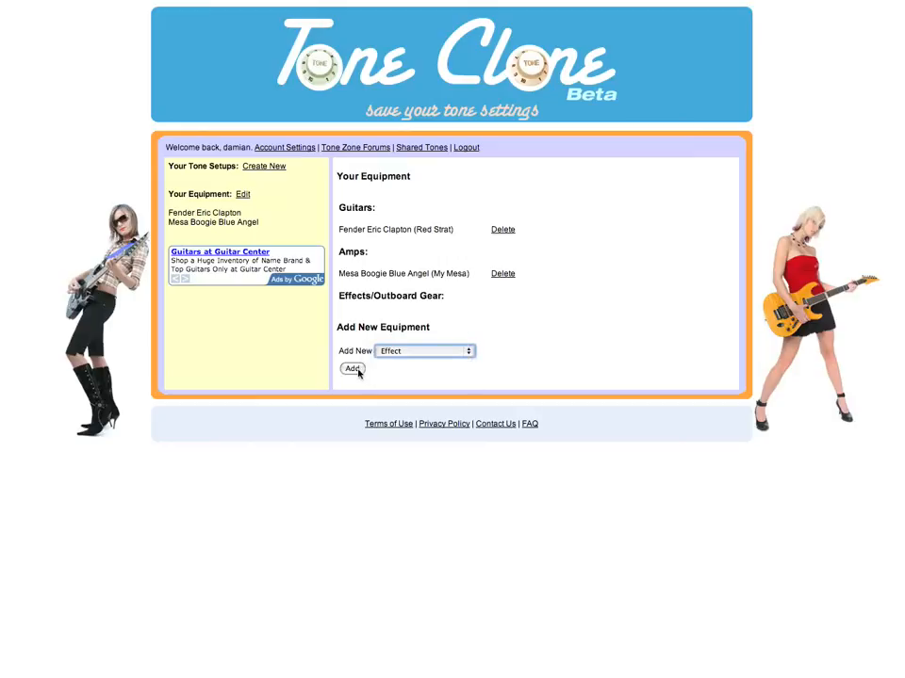
left_click(354, 370)
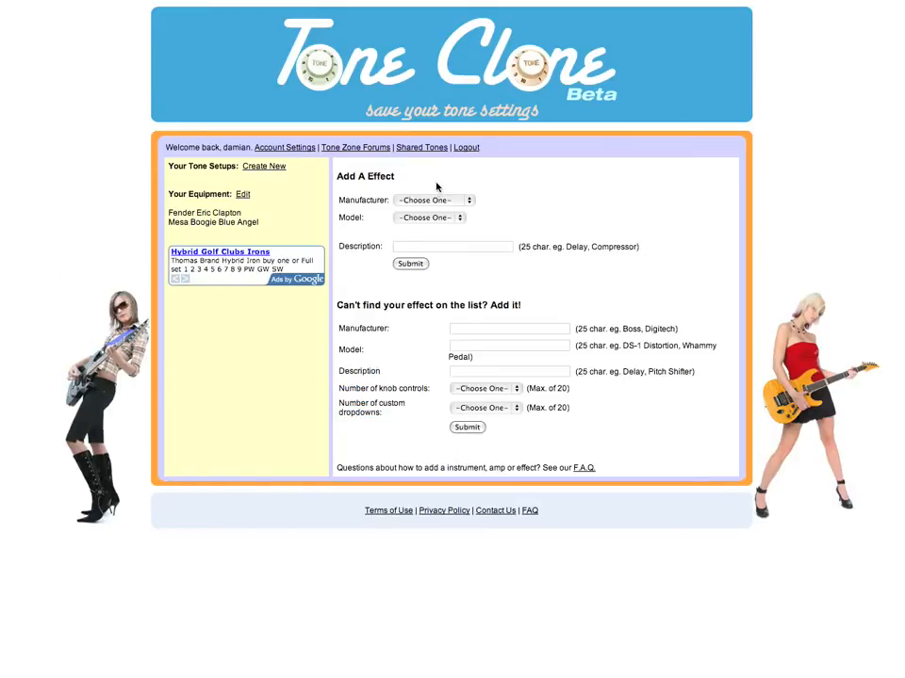
left_click(431, 202)
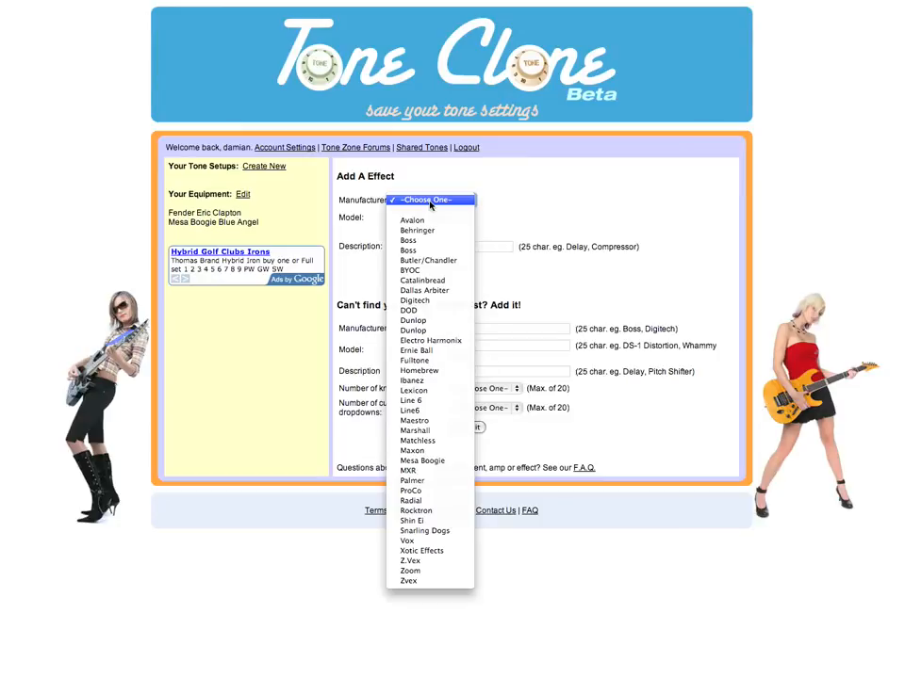
left_click(426, 241)
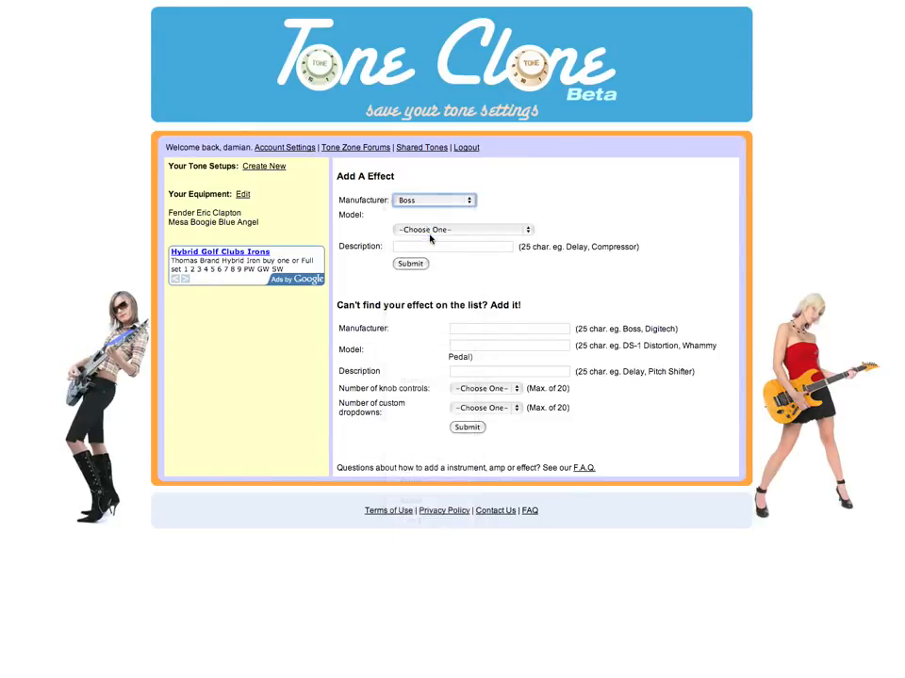
left_click(437, 231)
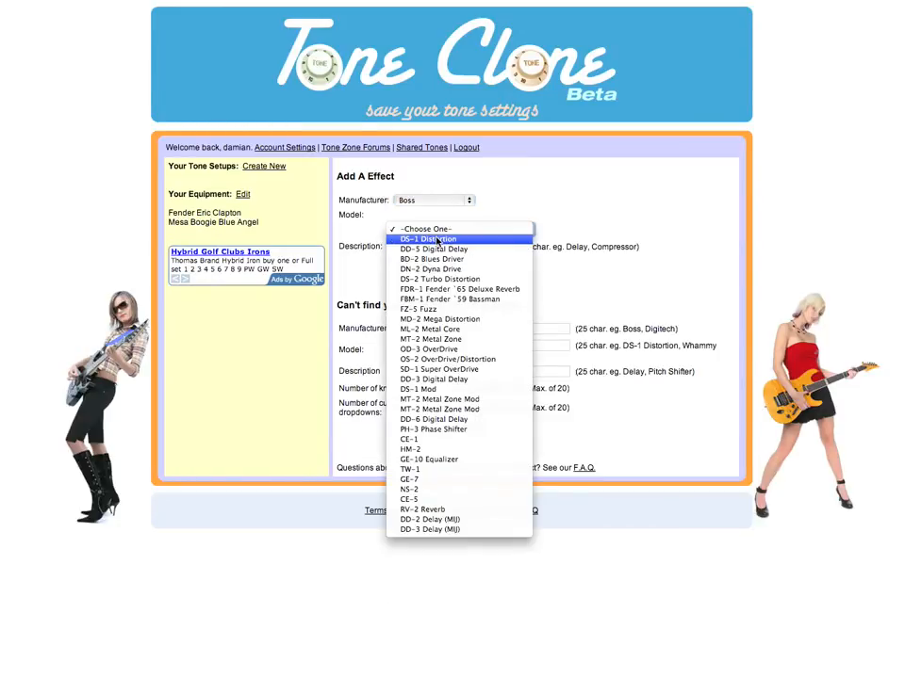
left_click(437, 240)
left_click(426, 247)
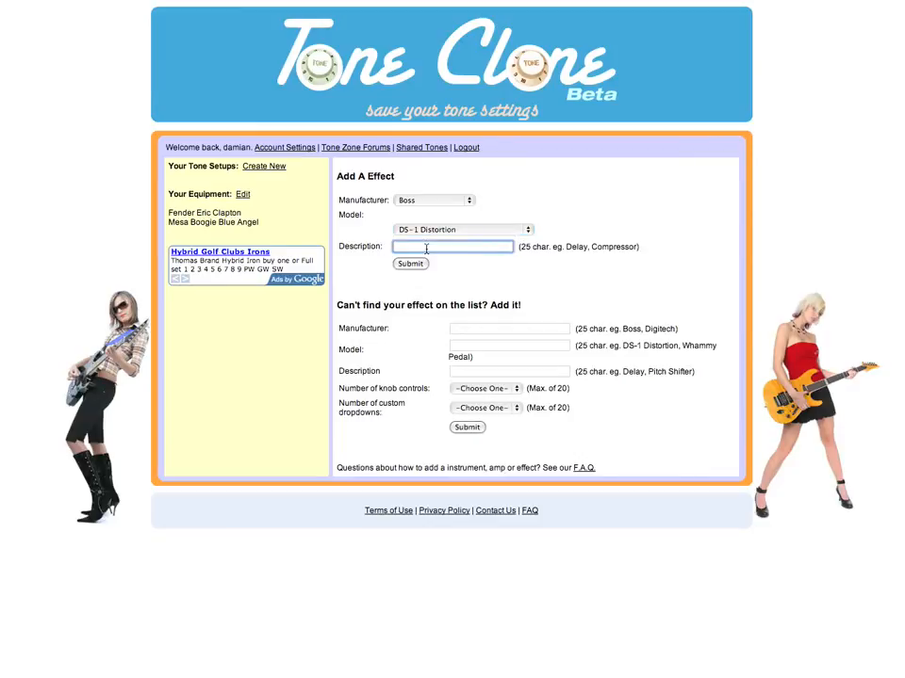
type("Orange Distortion")
left_click(418, 265)
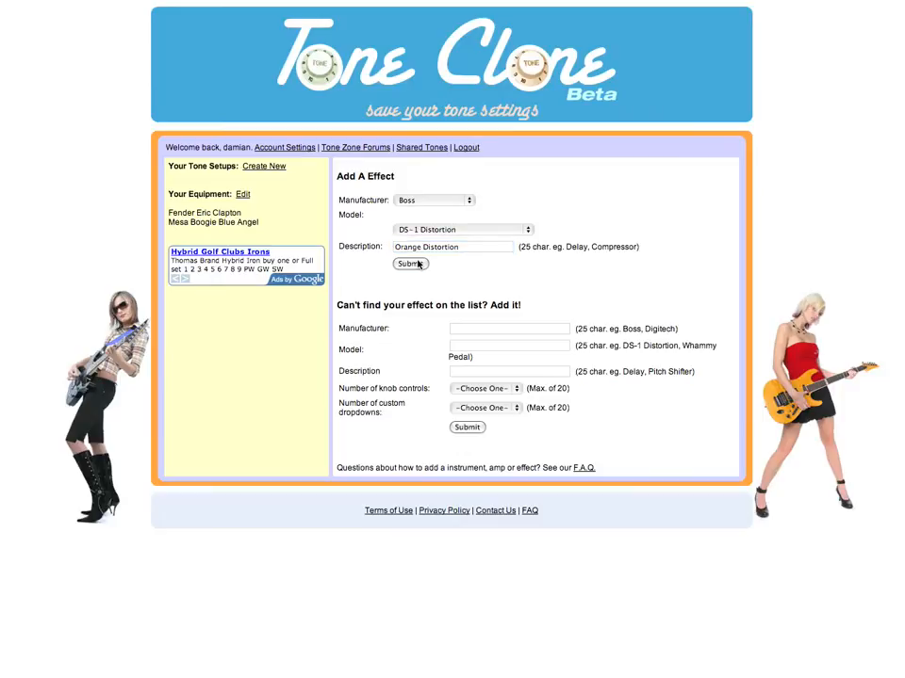
- Open another new effect entry and examine the manufacturer, model and description fields for adding an unlisted effect
left_click(400, 363)
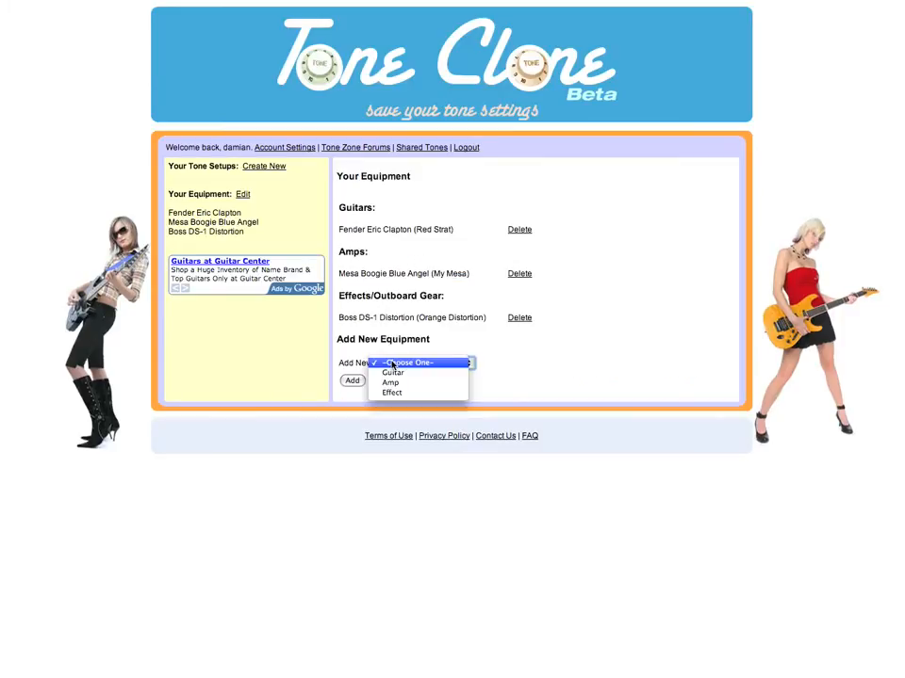
left_click(392, 392)
left_click(352, 381)
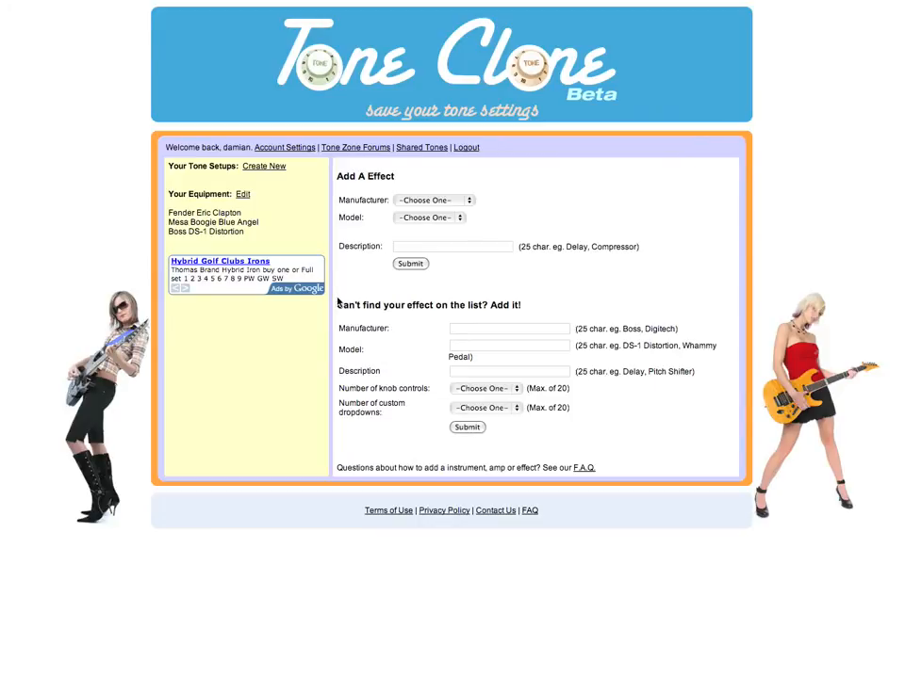
left_click_drag(337, 304, 527, 304)
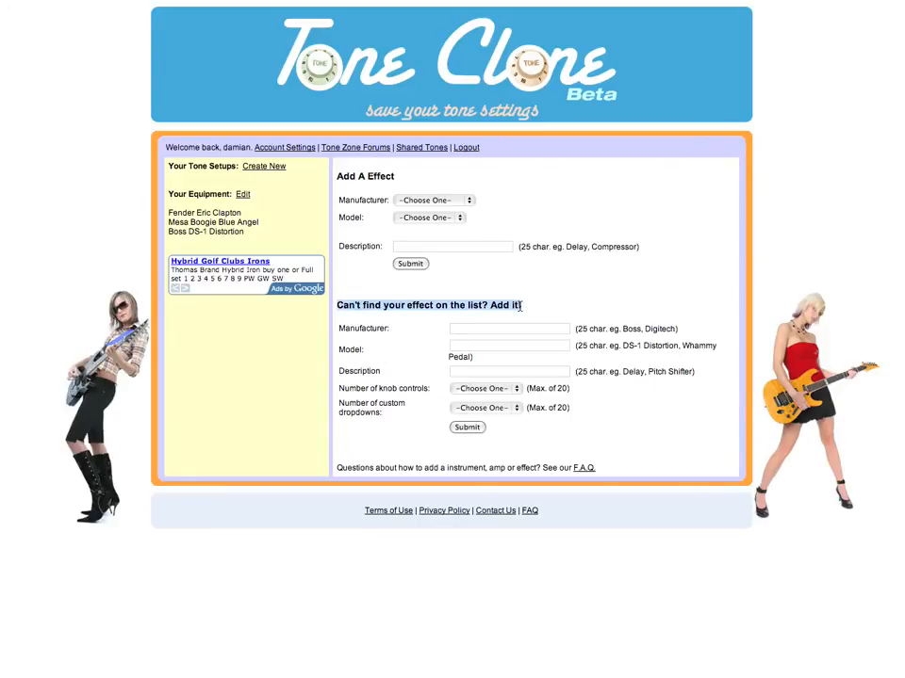
left_click(482, 330)
left_click(479, 333)
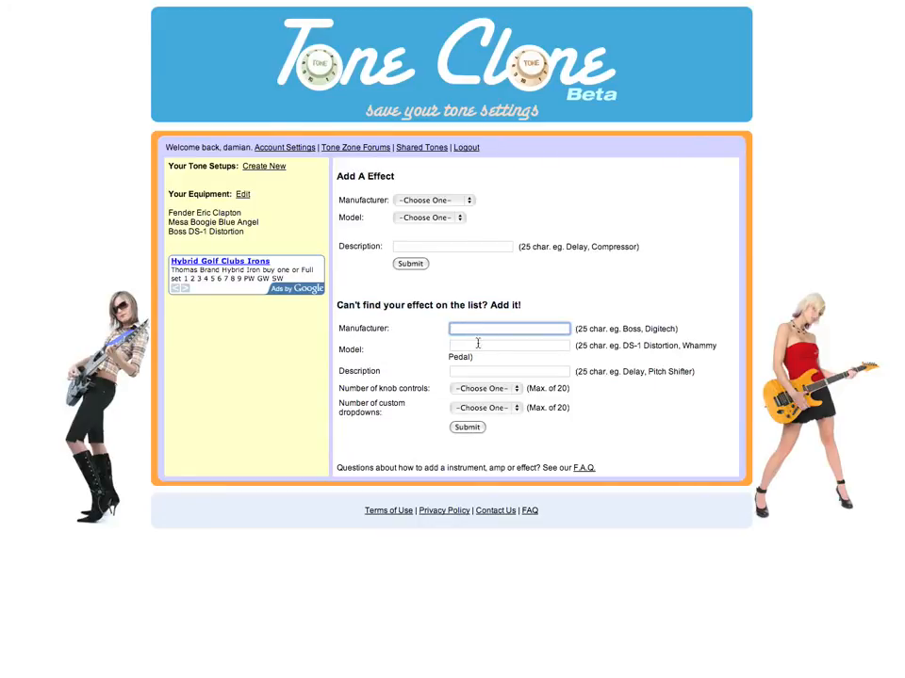
left_click(476, 350)
left_click(453, 371)
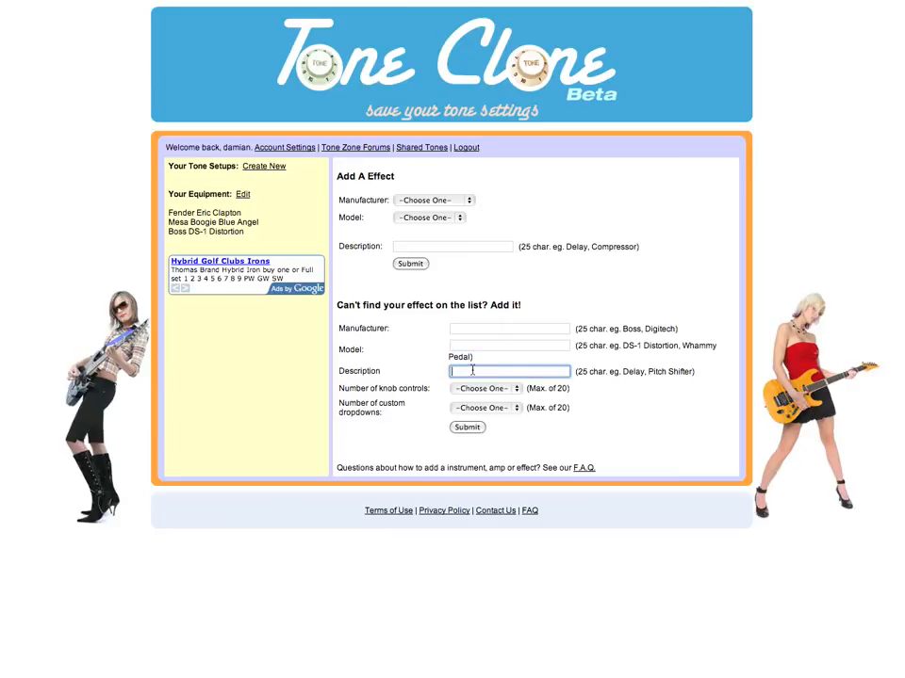
left_click(437, 376)
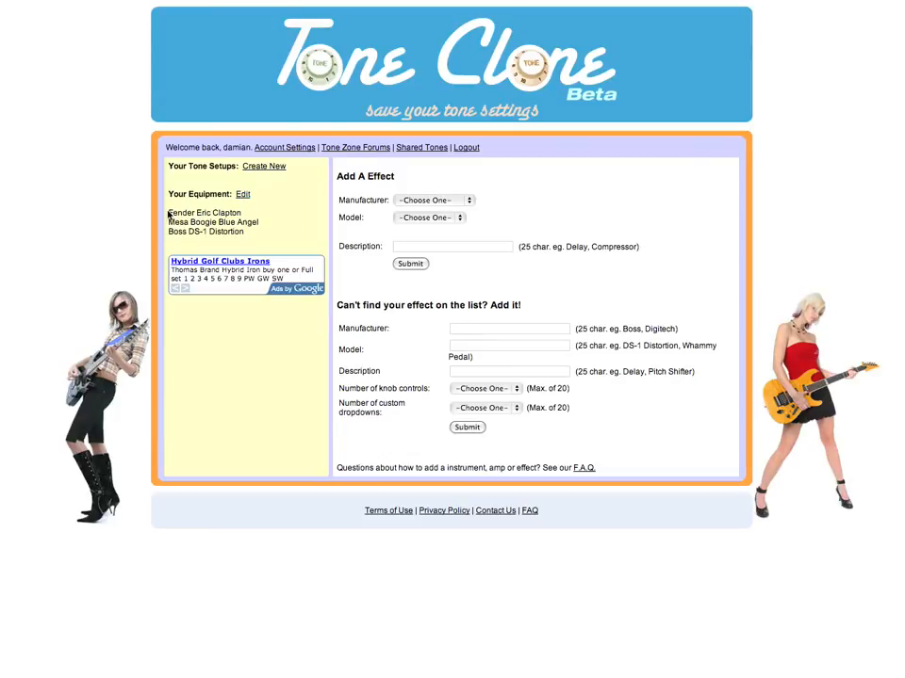
- Create a new tone setup, check the equipment offered for it, and add the Fender Eric Clapton guitar
left_click_drag(168, 214, 254, 228)
left_click(255, 229)
left_click(274, 169)
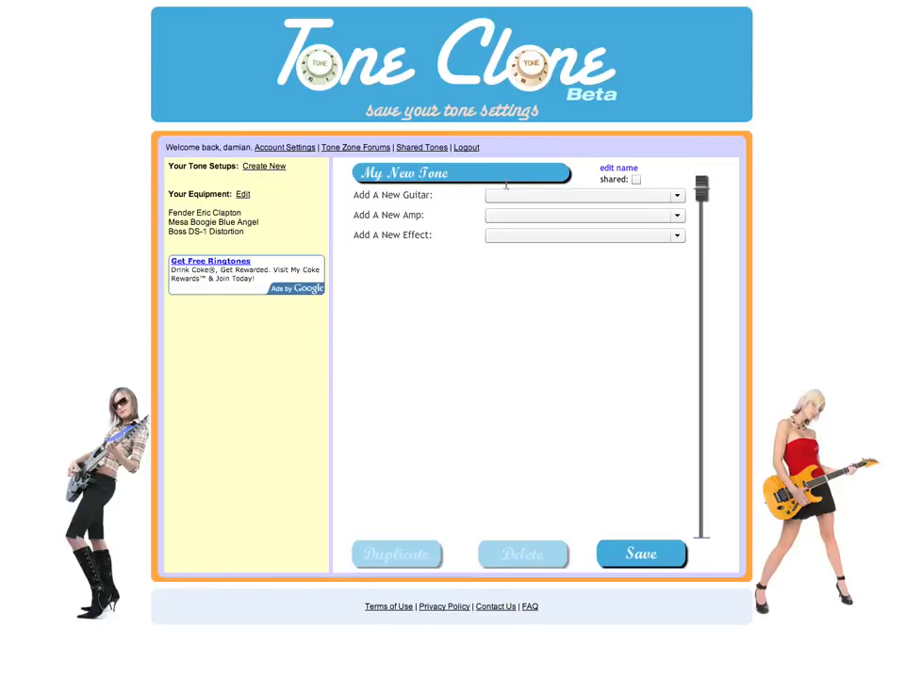
left_click(547, 199)
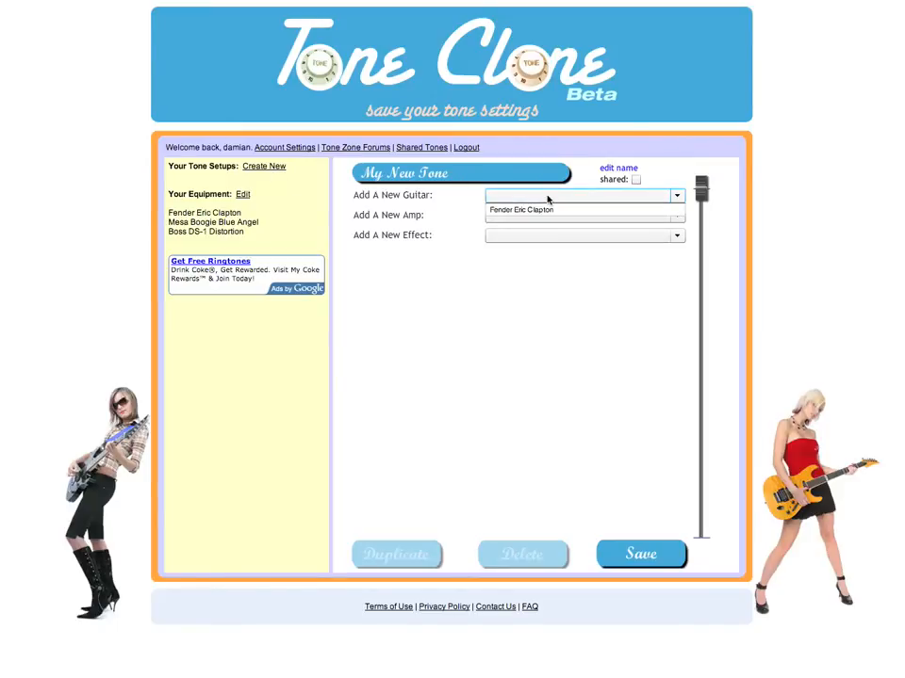
left_click(546, 207)
left_click(546, 215)
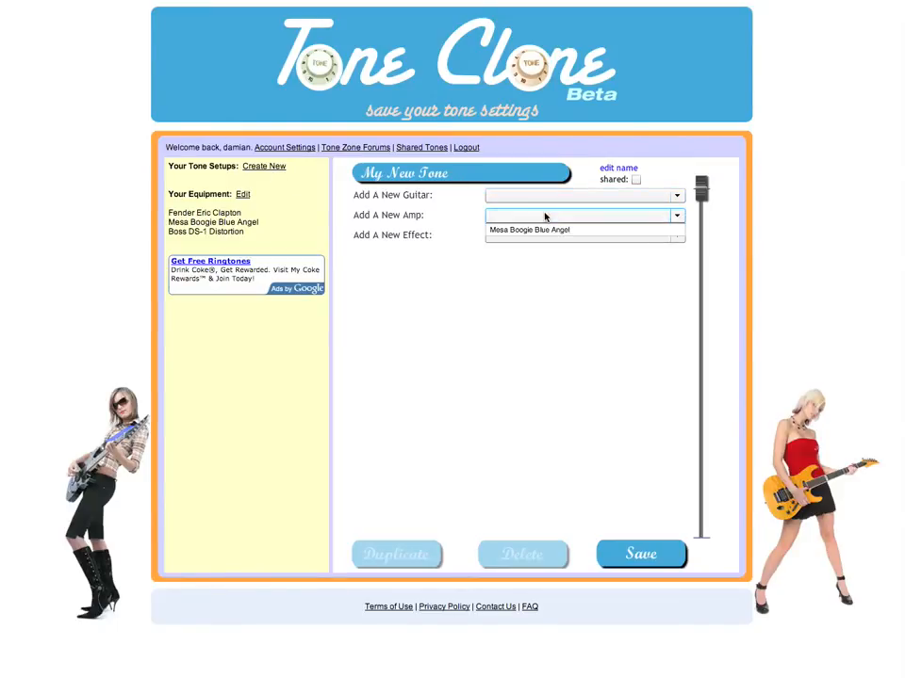
left_click(544, 224)
left_click(543, 235)
left_click(544, 235)
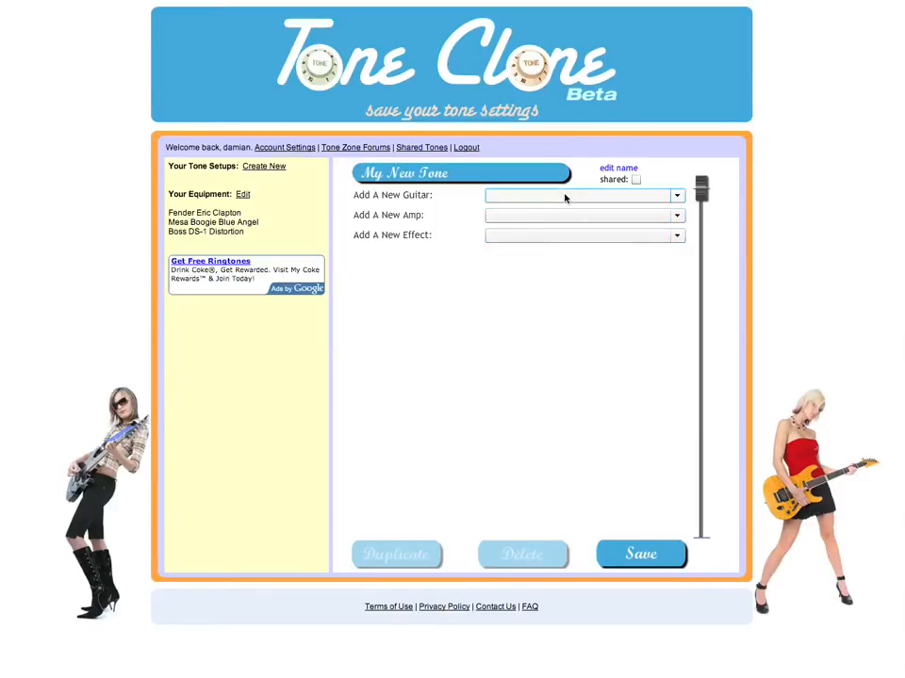
left_click(565, 197)
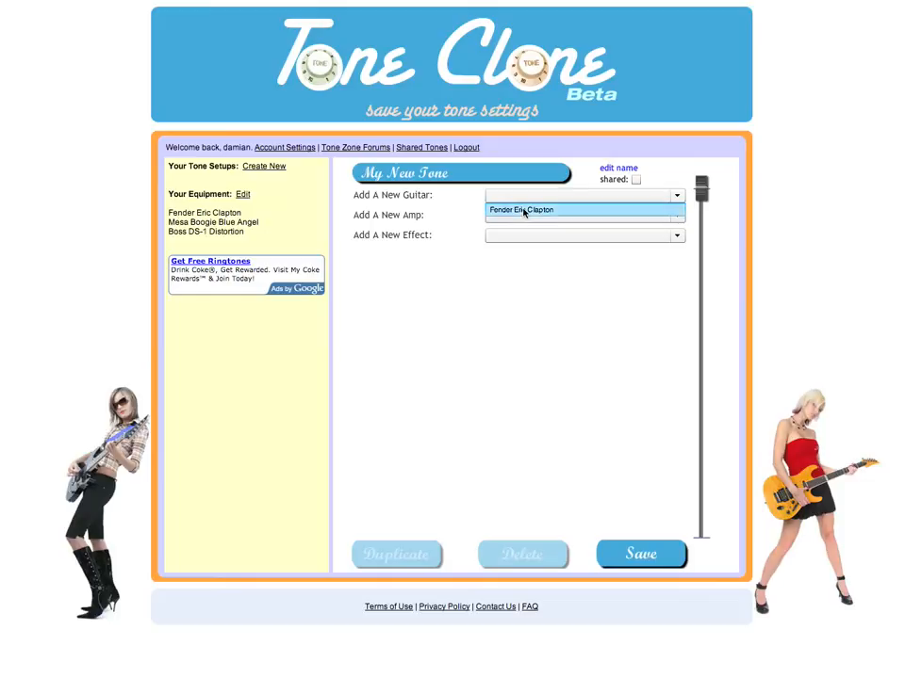
left_click(523, 209)
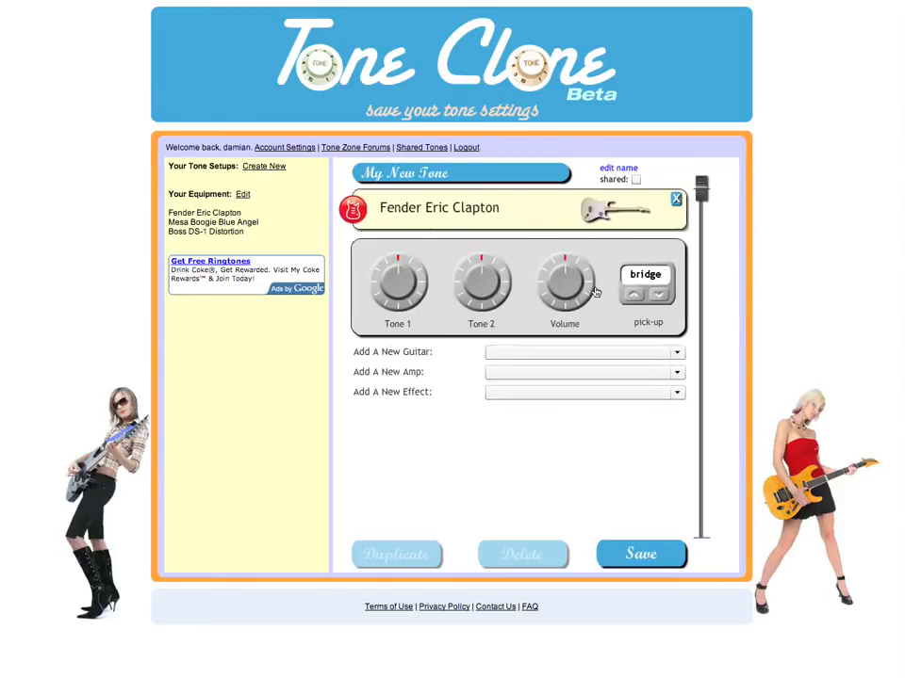
- Set the guitar's Tone 1 and Tone 2 knobs to three o'clock, Volume to about two o'clock, and the pick-up to neck
left_click_drag(482, 289, 502, 284)
left_click_drag(399, 285, 416, 284)
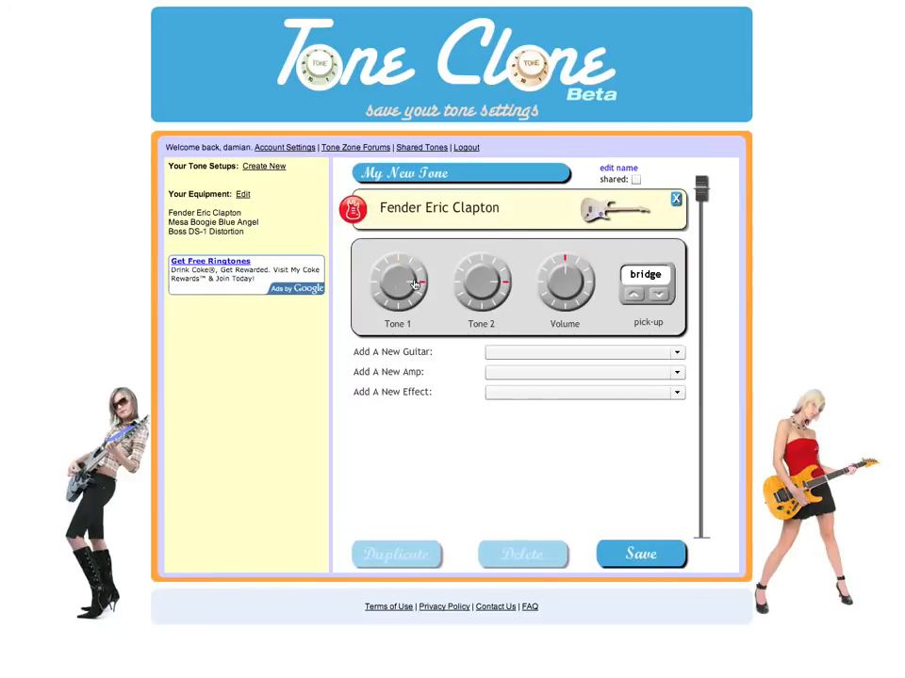
left_click_drag(565, 285, 579, 280)
left_click(658, 295)
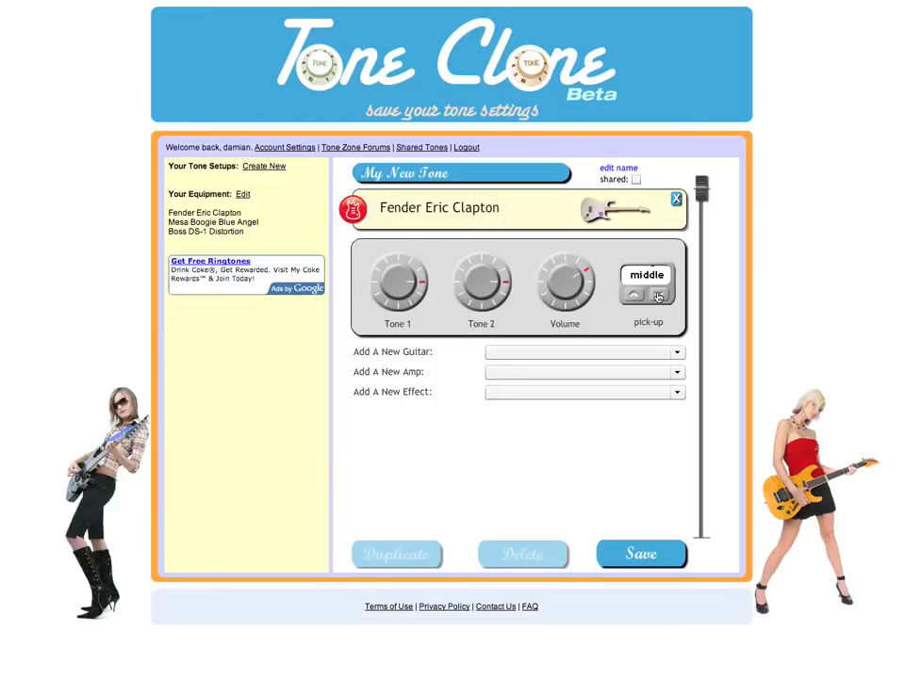
left_click(657, 296)
- Add the Mesa Boogie Blue Angel amp with Volume and Mid at nine o'clock, Treble at about two, Bass at three and Reverb at about seven
left_click(583, 372)
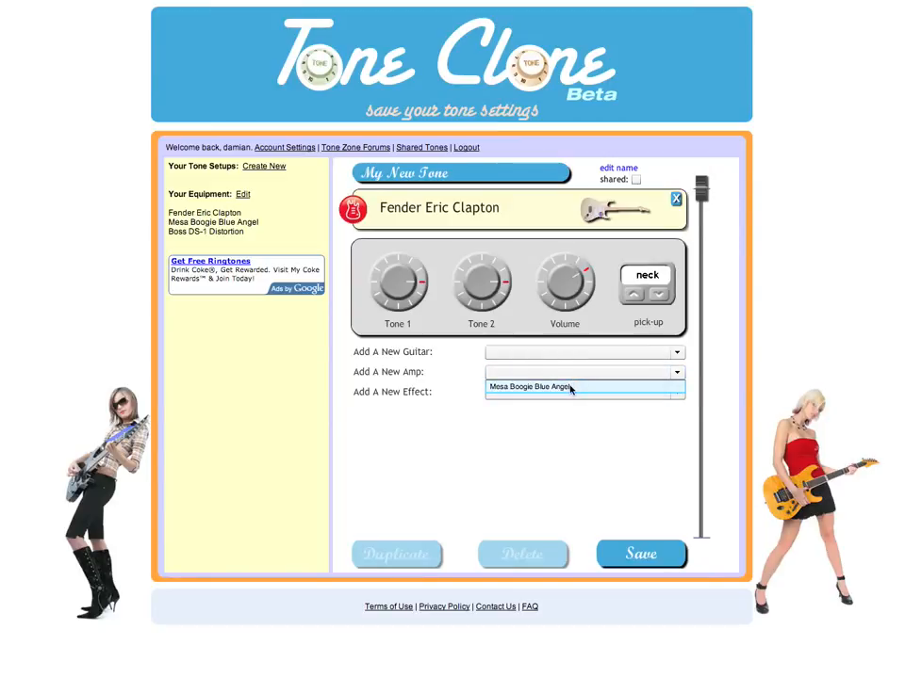
left_click(566, 388)
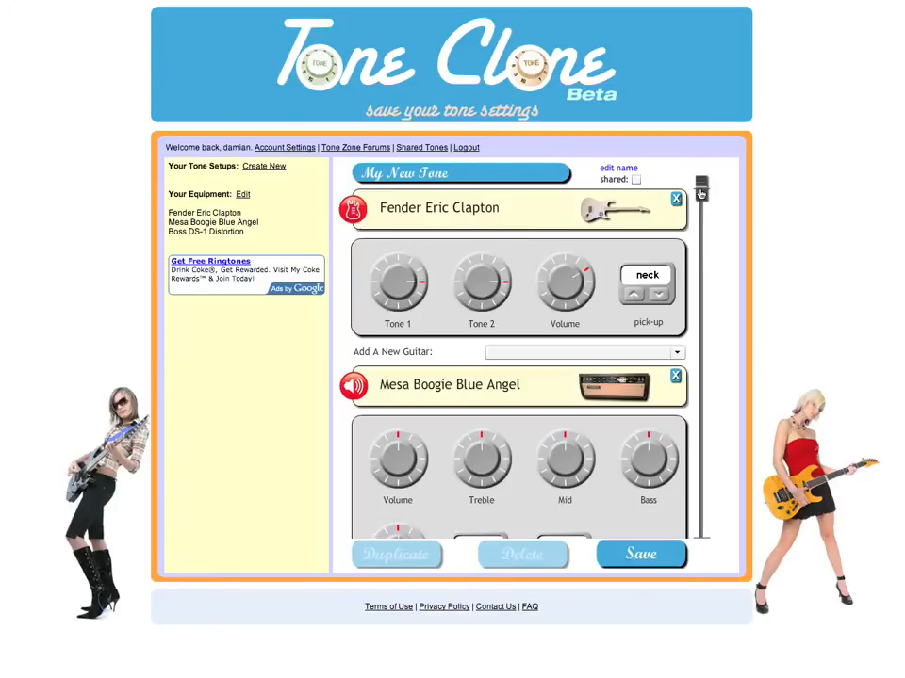
scroll(702, 320, "down", 2)
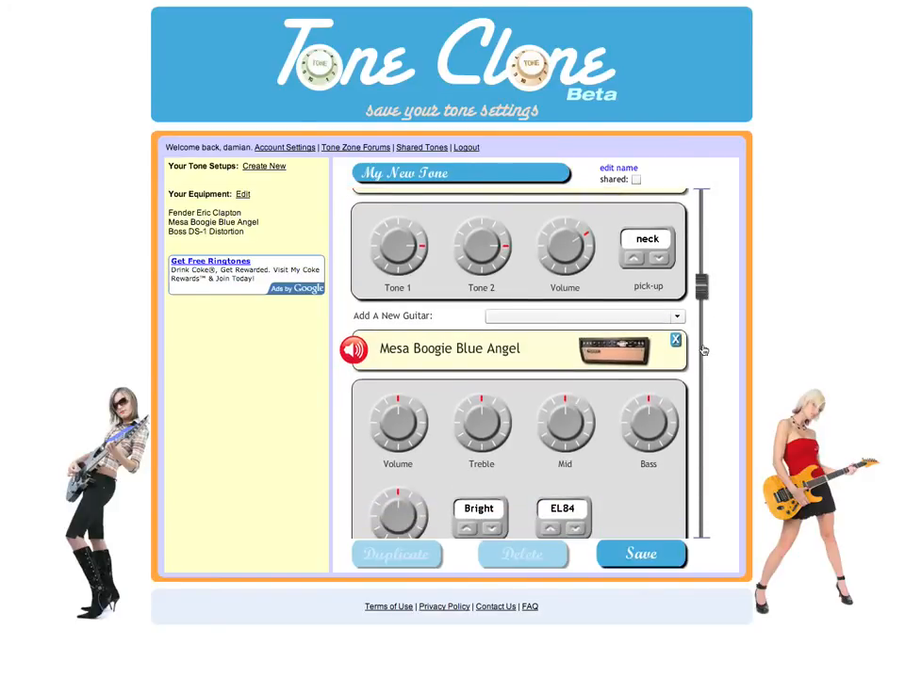
left_click_drag(705, 297, 702, 422)
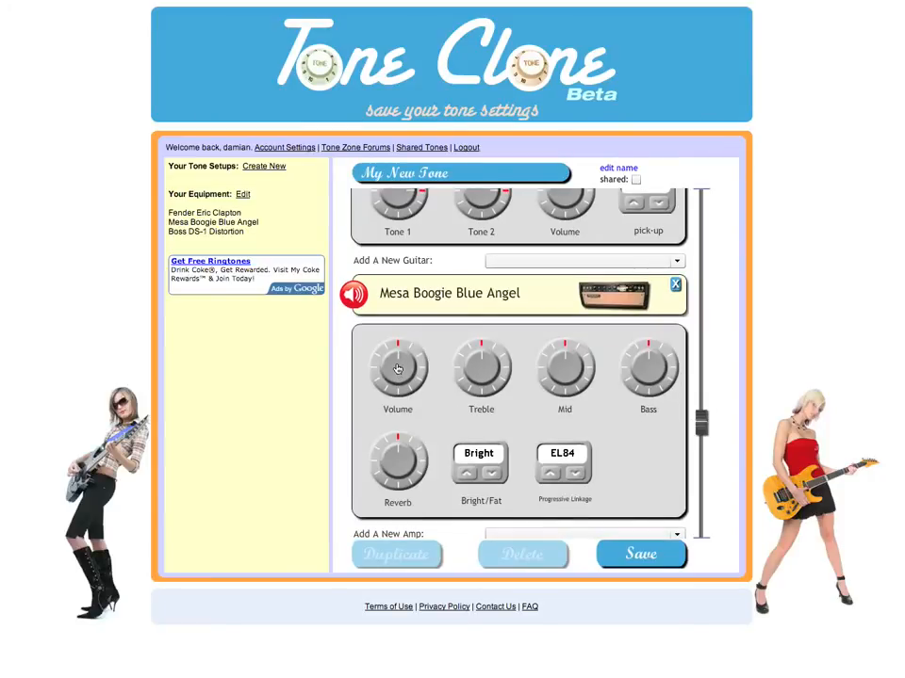
left_click_drag(397, 369, 391, 372)
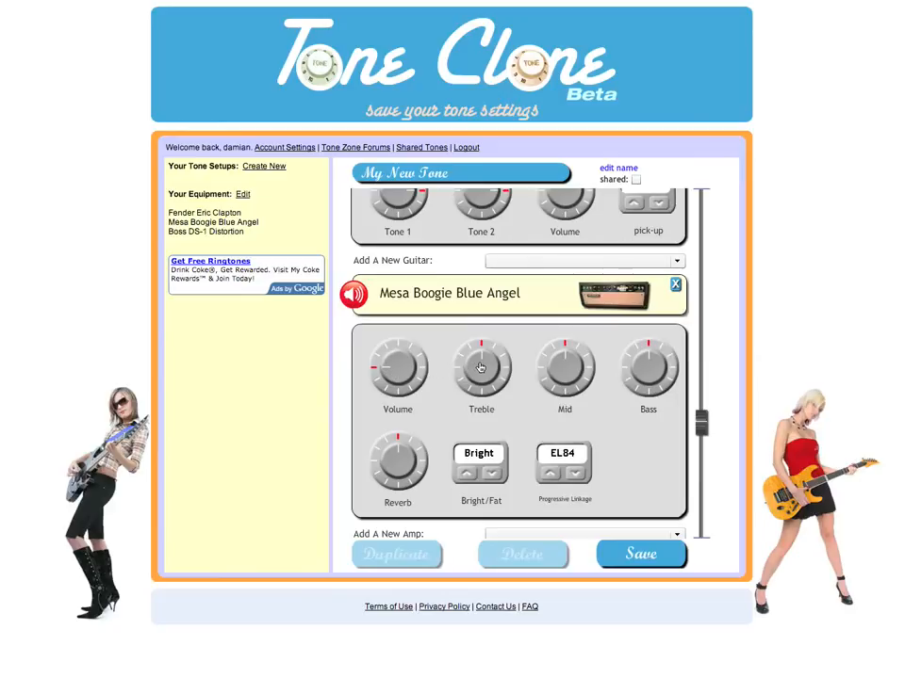
left_click_drag(477, 367, 491, 365)
left_click_drag(566, 365, 553, 371)
left_click_drag(648, 364, 663, 371)
left_click_drag(394, 457, 403, 475)
- Set the amp's Bright/Fat switch to Fat and its Progressive Linkage to Simulink
left_click(468, 473)
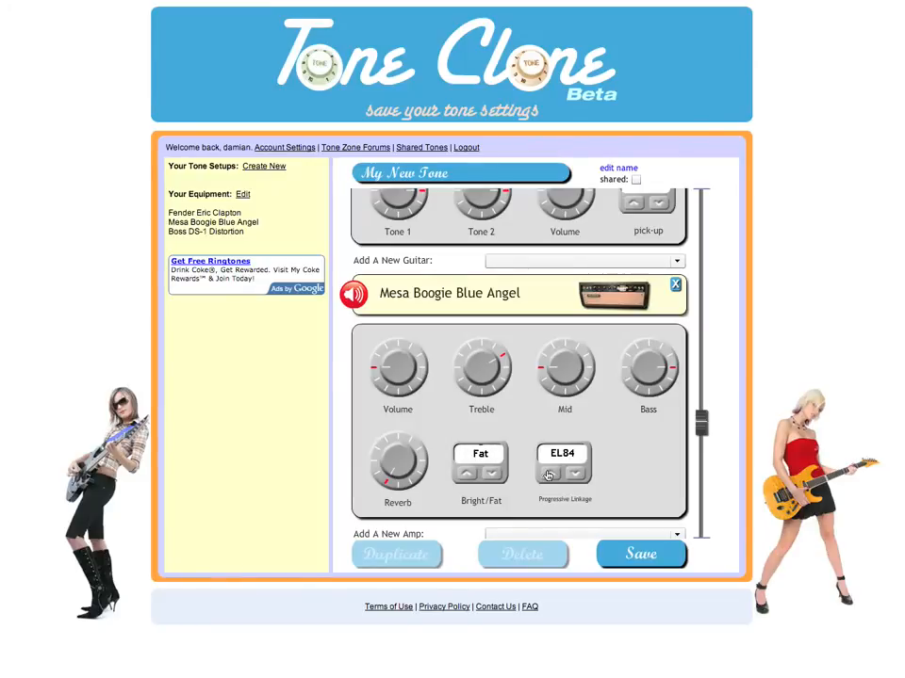
left_click(575, 474)
left_click(575, 474)
- Add the Boss DS-1 Distortion effect with Distortion and Level at three o'clock and Tone at about seven o'clock
left_click_drag(701, 424, 703, 530)
left_click(596, 513)
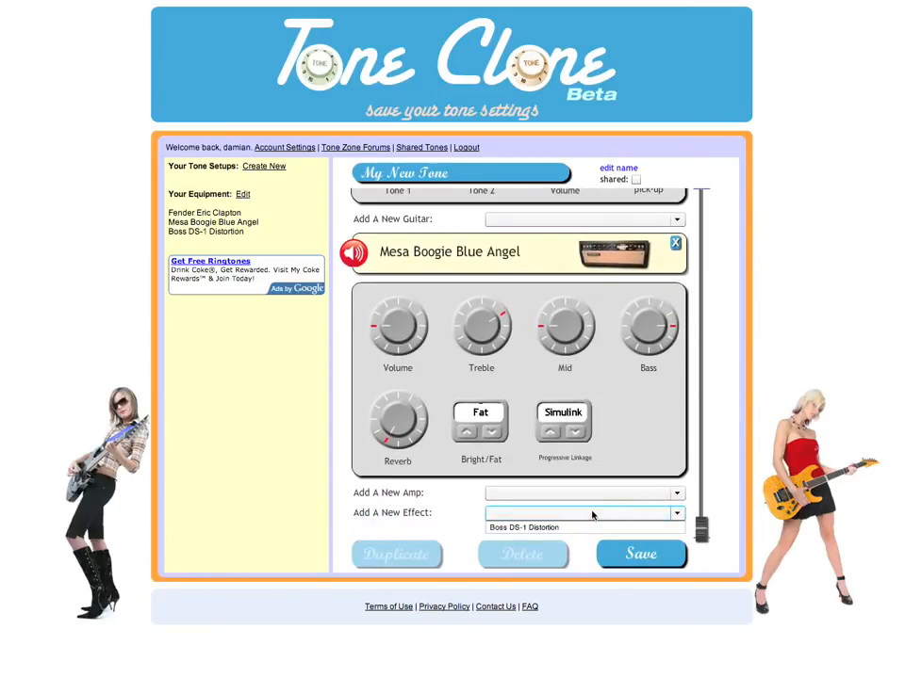
left_click(576, 528)
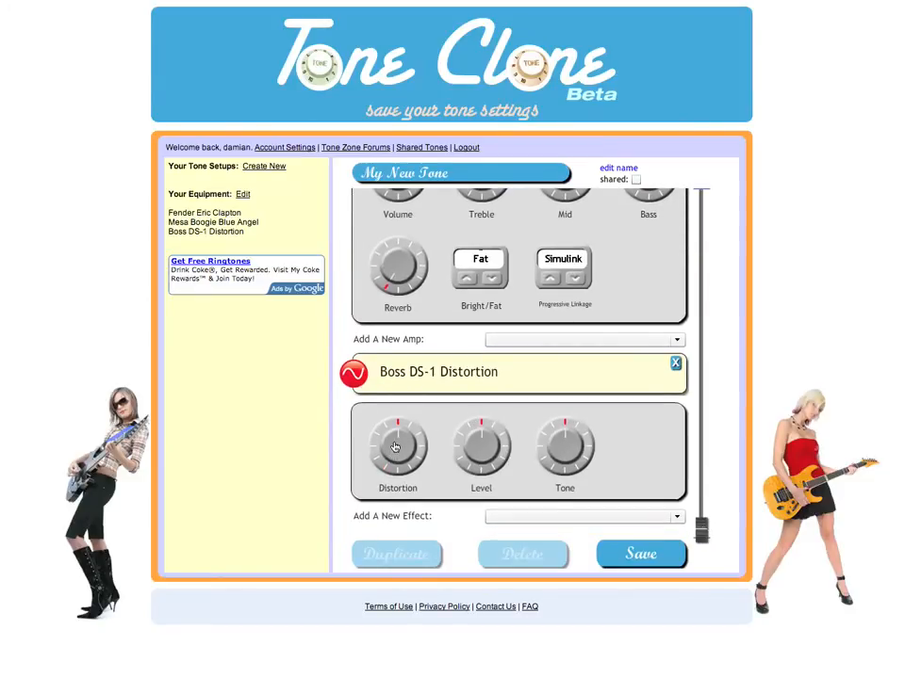
left_click_drag(394, 445, 443, 450)
left_click_drag(483, 448, 488, 440)
left_click_drag(567, 441, 556, 465)
- Rename the tone setup to "My Rock Tone" and save it marked as shared
left_click(613, 171)
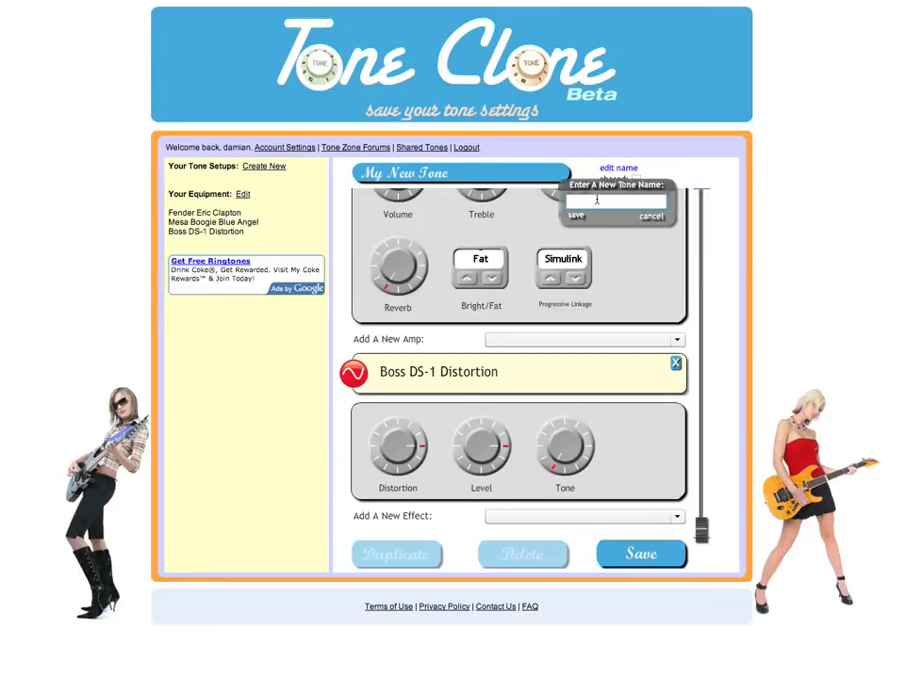
type("My Rock Tone")
left_click(574, 218)
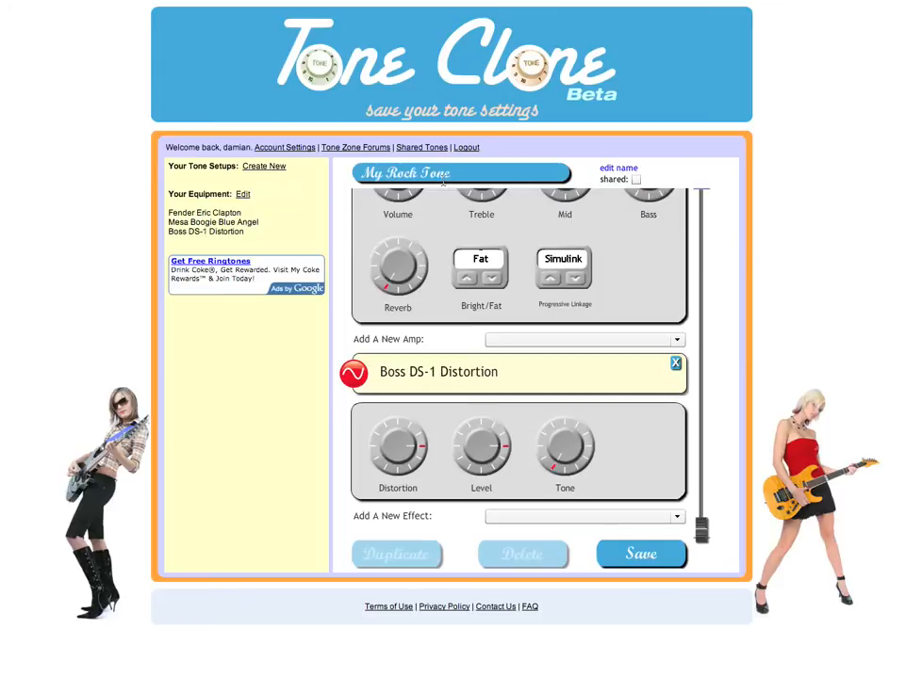
left_click(636, 180)
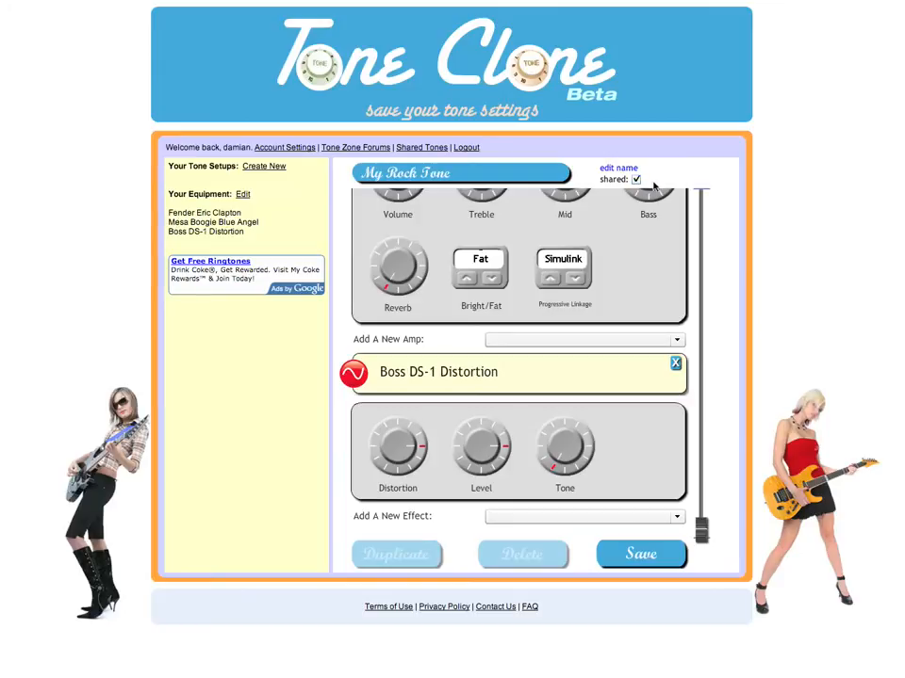
left_click(640, 558)
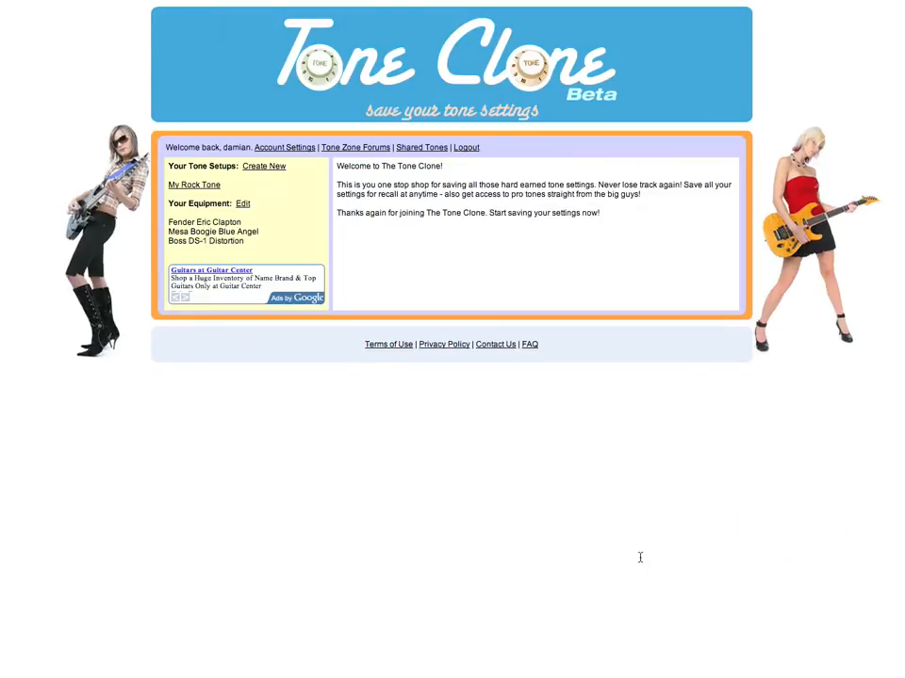
- Open the saved My Rock Tone setup and review its amp and effect settings
left_click(202, 185)
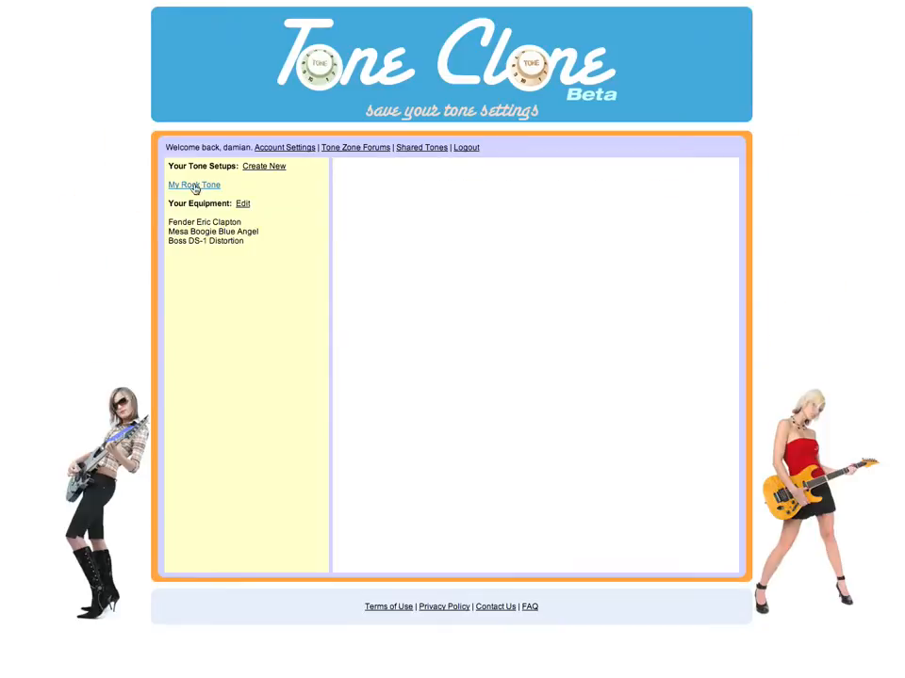
left_click_drag(705, 191, 701, 524)
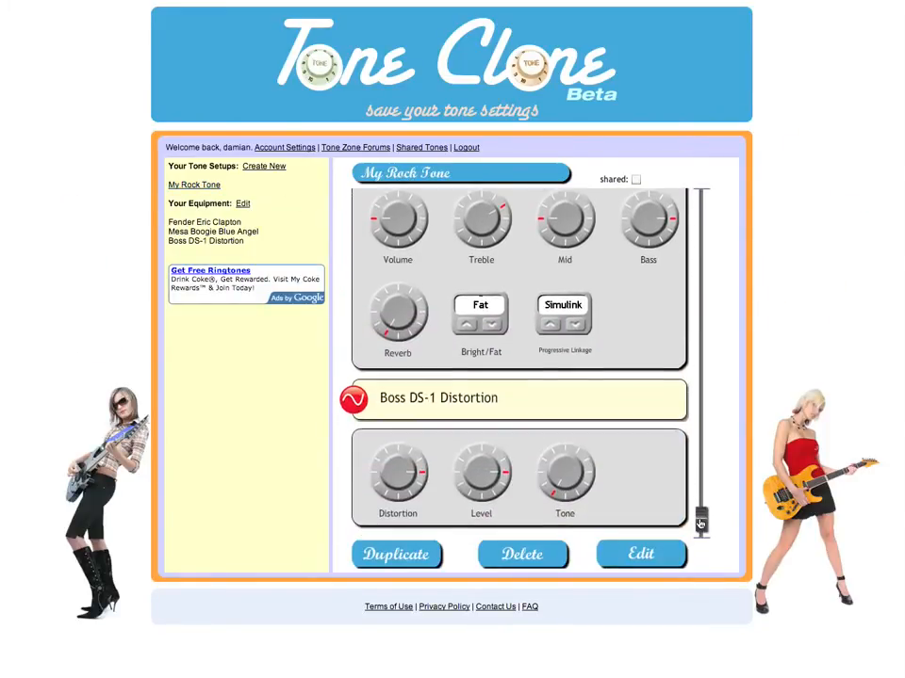